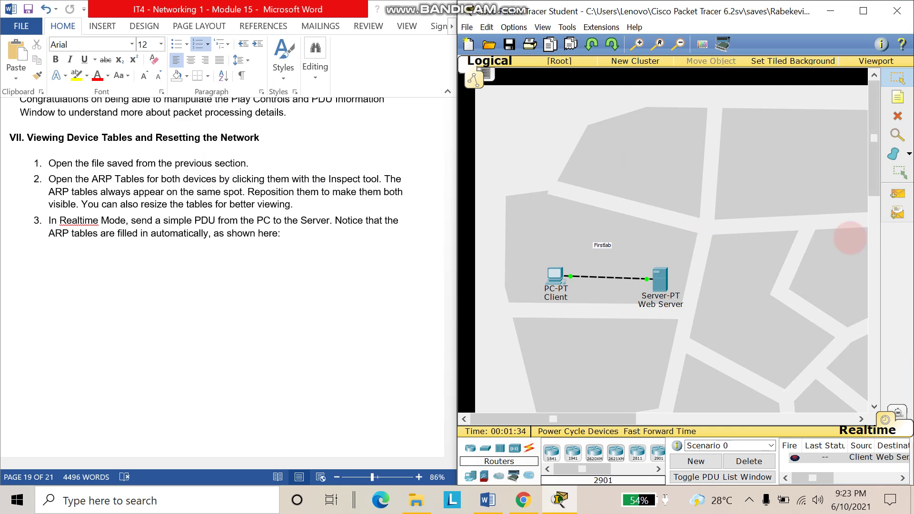
Step: Clear the workspace selection and activate the Inspect tool
{"action": "left_click_drag", "start_coordinate": [519, 209], "coordinate": [709, 329]}
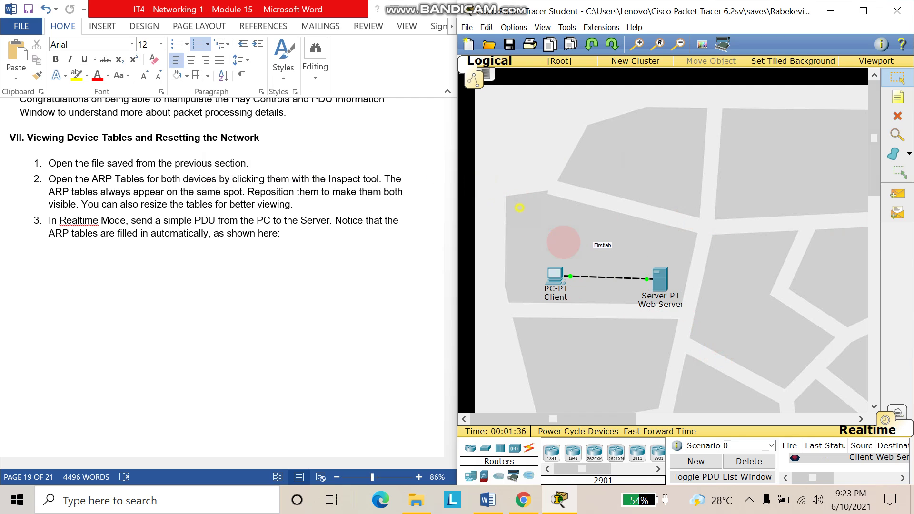
{"action": "left_click_drag", "start_coordinate": [547, 193], "coordinate": [645, 276]}
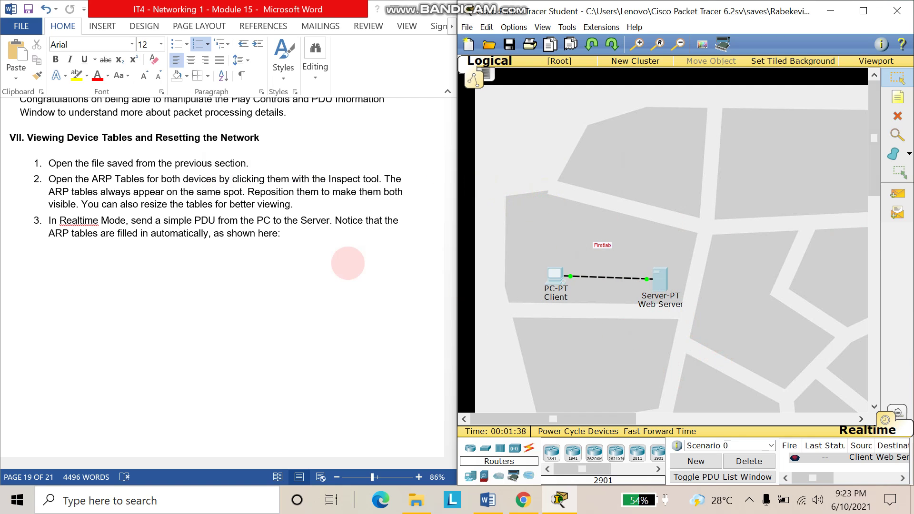
{"action": "left_click", "coordinate": [241, 307]}
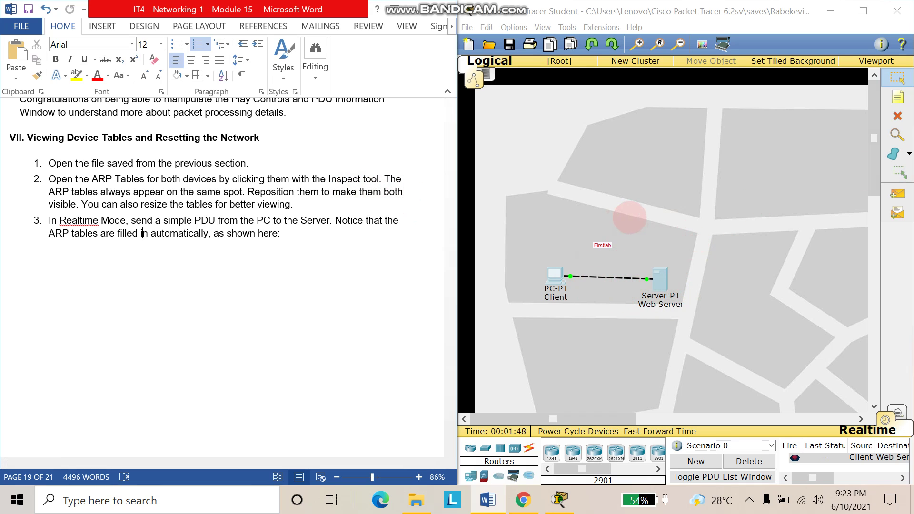
{"action": "left_click_drag", "start_coordinate": [872, 137], "coordinate": [873, 156]}
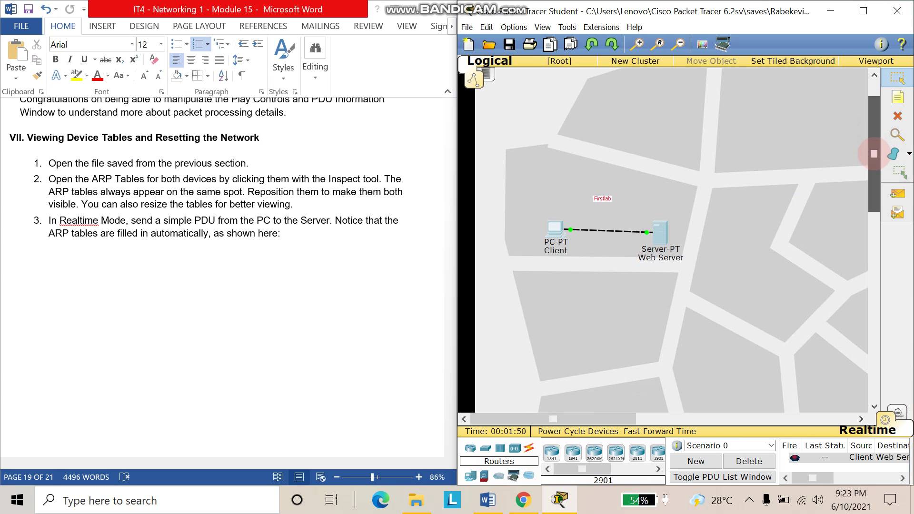
{"action": "left_click", "coordinate": [897, 136]}
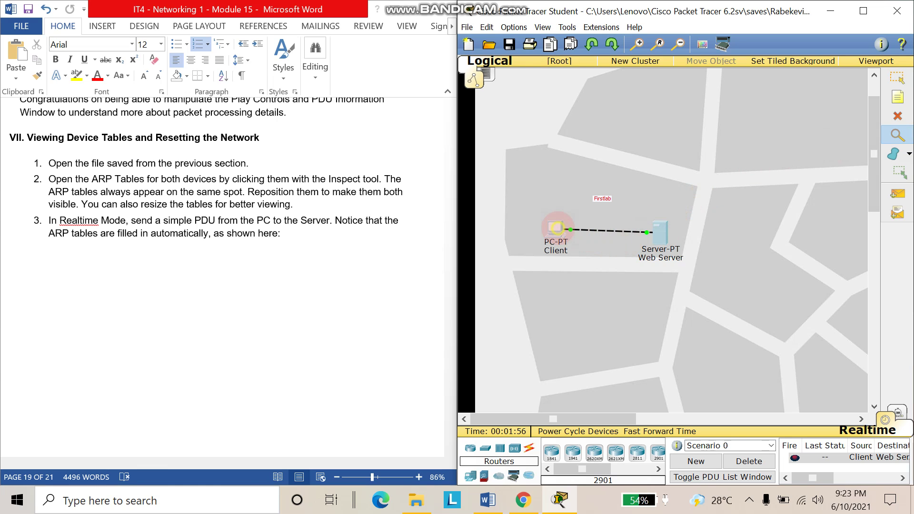
Step: Open the empty ARP tables for Client and Web Server with Inspect
{"action": "left_click", "coordinate": [557, 229]}
{"action": "left_click", "coordinate": [592, 233]}
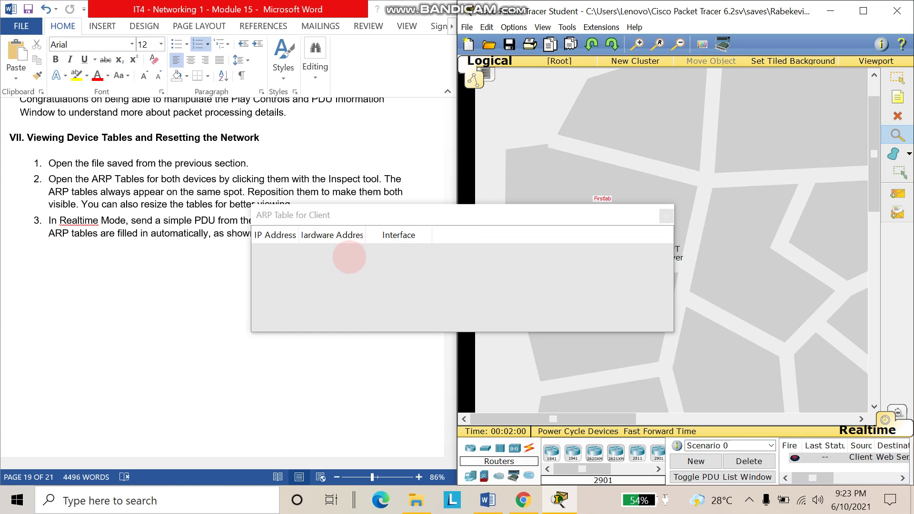
{"action": "left_click_drag", "start_coordinate": [463, 216], "coordinate": [456, 305]}
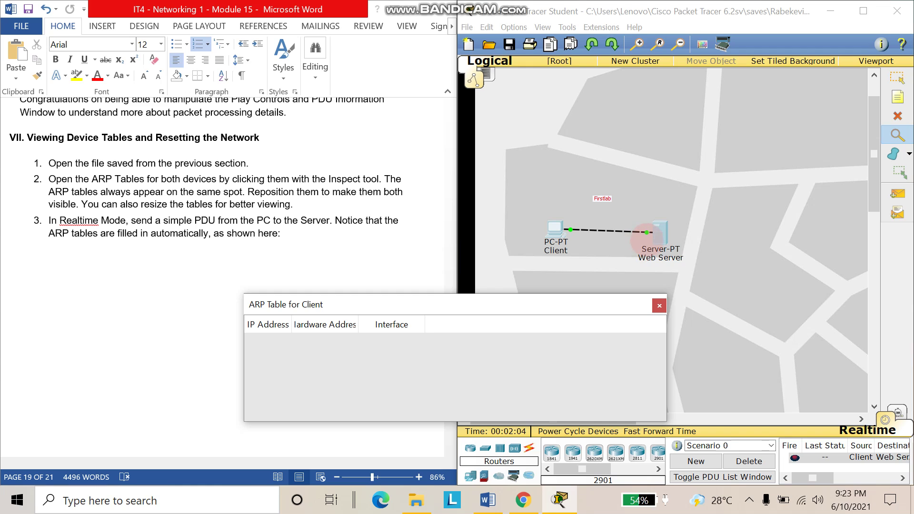
{"action": "left_click", "coordinate": [658, 231]}
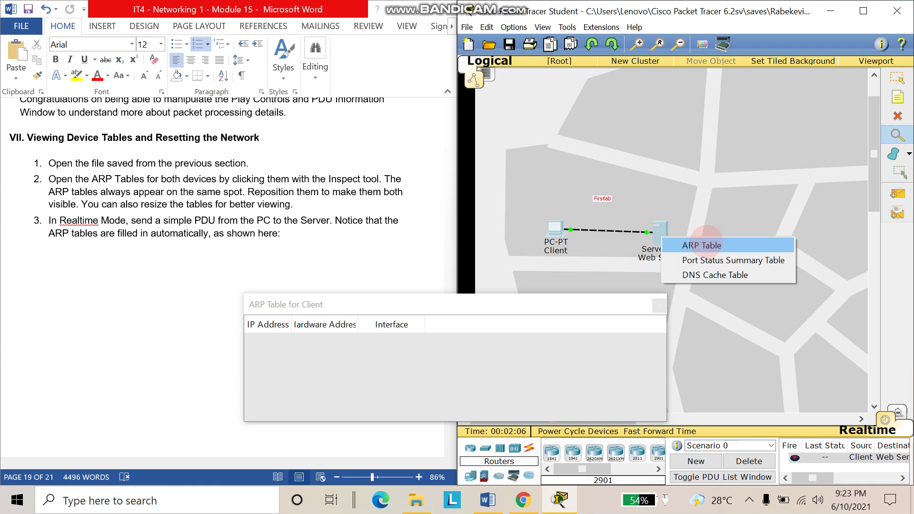
{"action": "left_click", "coordinate": [701, 246]}
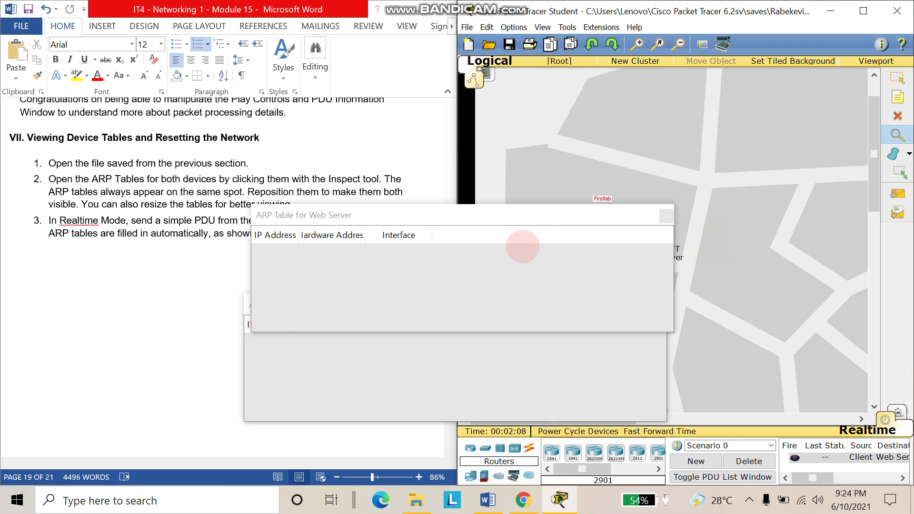
{"action": "left_click_drag", "start_coordinate": [501, 214], "coordinate": [682, 110]}
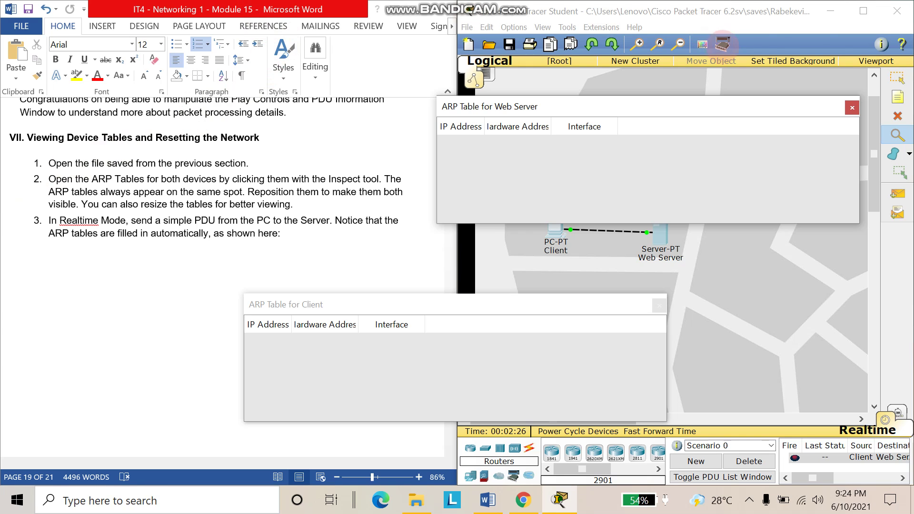
Step: Narrow both ARP table windows and line them up side by side below the devices
{"action": "left_click", "coordinate": [897, 79]}
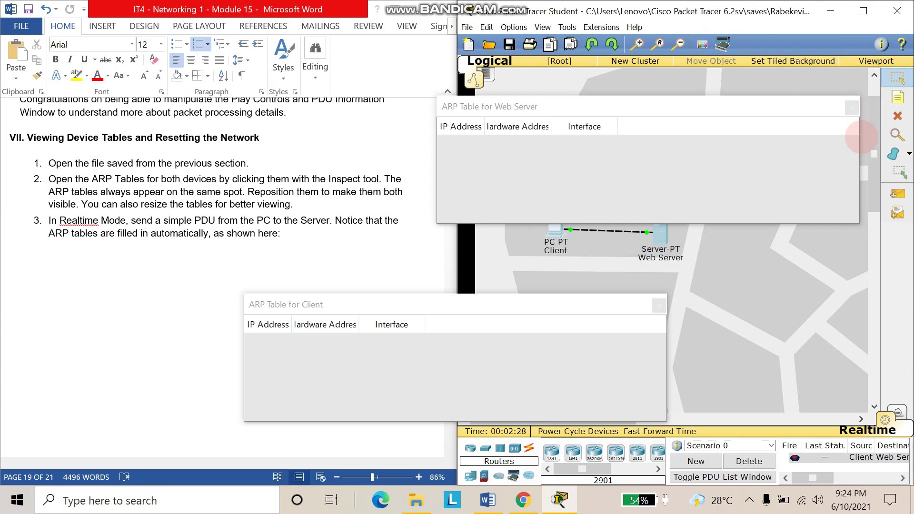
{"action": "left_click_drag", "start_coordinate": [860, 137], "coordinate": [649, 138]}
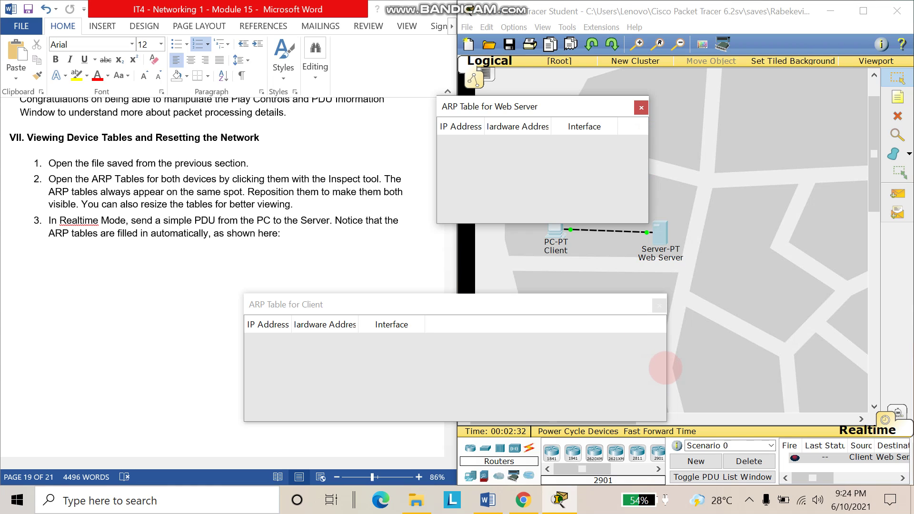
{"action": "left_click_drag", "start_coordinate": [667, 371], "coordinate": [449, 350]}
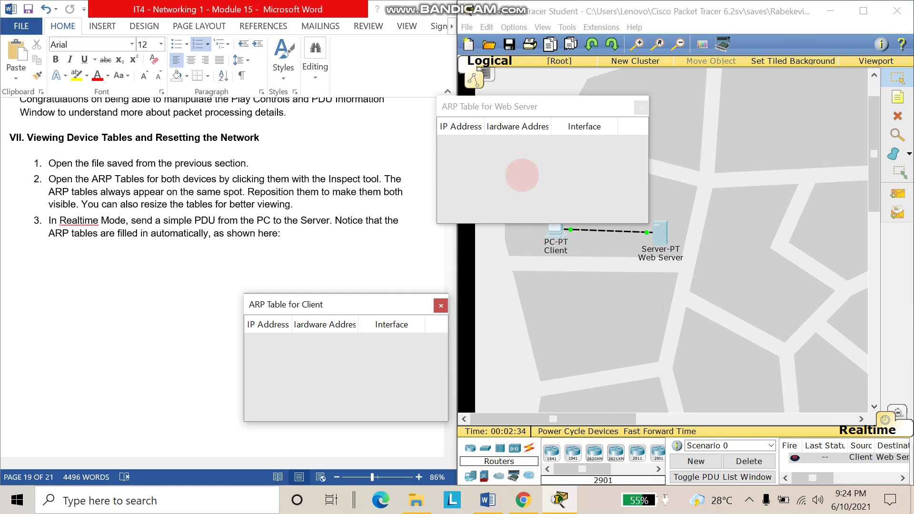
{"action": "mouse_move", "coordinate": [541, 106]}
{"action": "left_mouse_down"}
{"action": "mouse_move", "coordinate": [851, 301]}
{"action": "mouse_move", "coordinate": [792, 308]}
{"action": "left_mouse_up"}
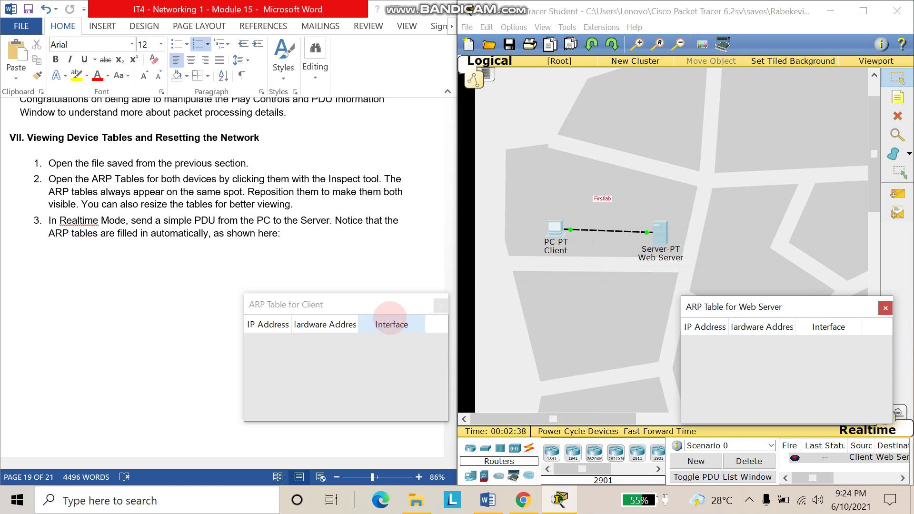
{"action": "left_click_drag", "start_coordinate": [366, 305], "coordinate": [582, 310]}
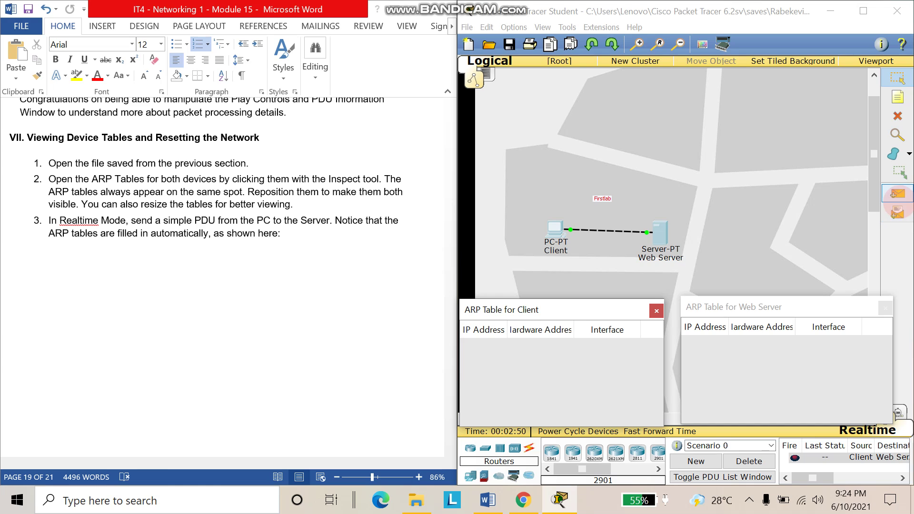
Step: Send a simple PDU from the Client PC to the Web Server
{"action": "left_click", "coordinate": [898, 194]}
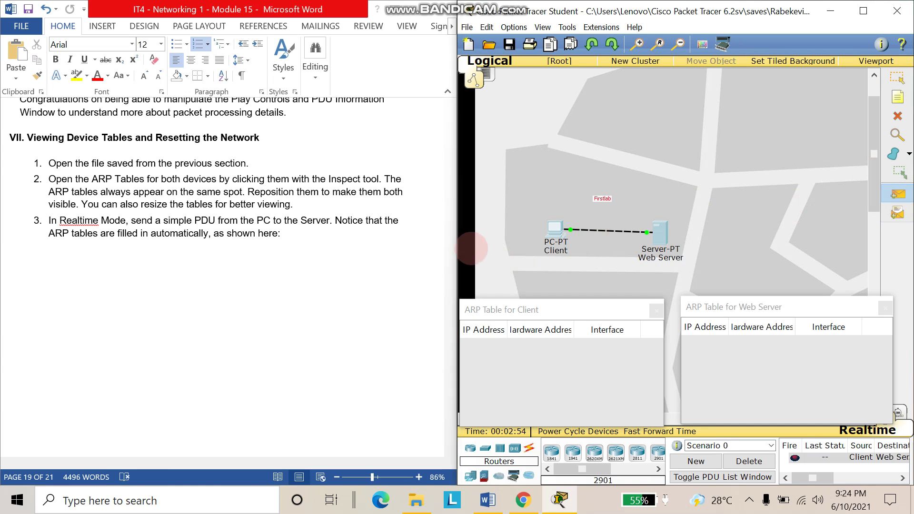
{"action": "left_click", "coordinate": [554, 230]}
{"action": "left_click", "coordinate": [660, 232]}
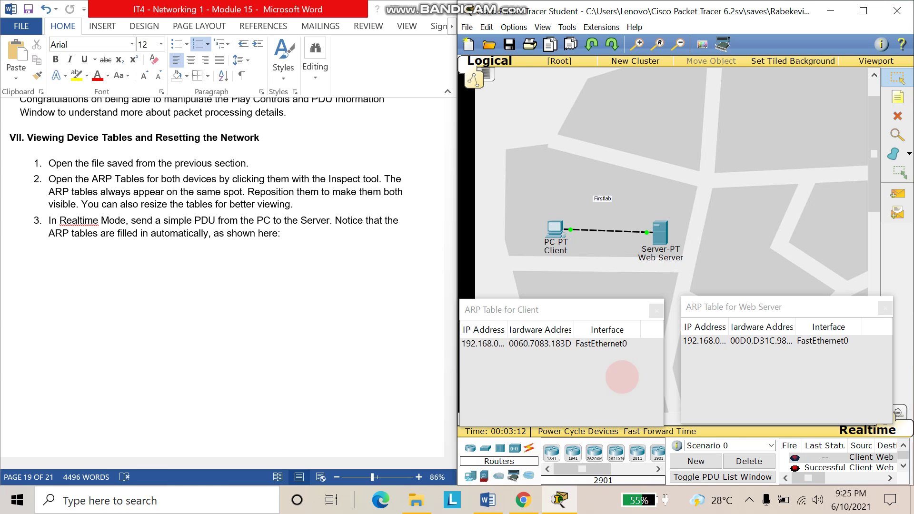
{"action": "scroll", "coordinate": [353, 243], "scroll_direction": "down", "scroll_amount": 2}
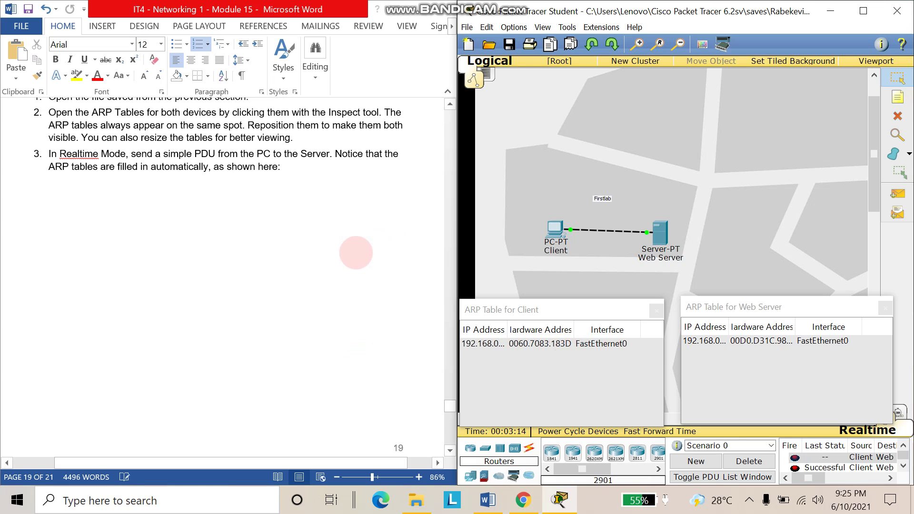
{"action": "scroll", "coordinate": [354, 243], "scroll_direction": "down", "scroll_amount": 4}
{"action": "scroll", "coordinate": [330, 244], "scroll_direction": "down", "scroll_amount": 2}
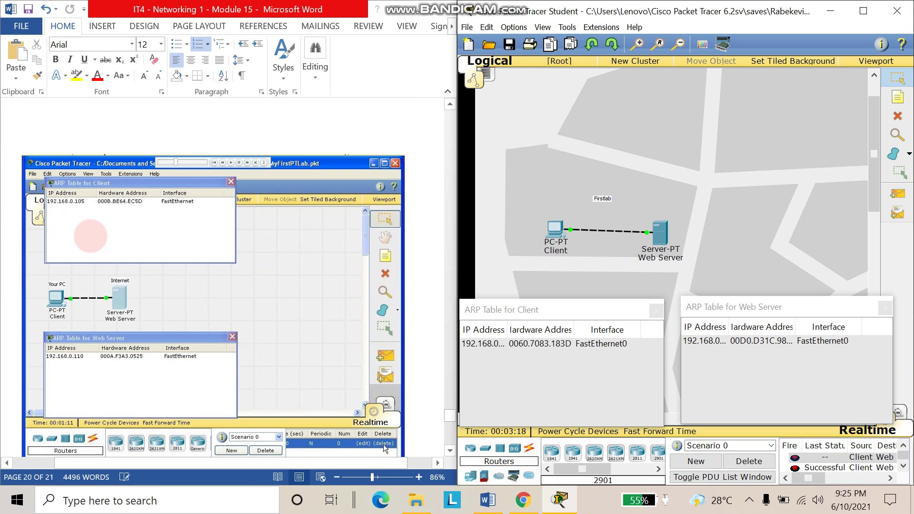
{"action": "scroll", "coordinate": [98, 240], "scroll_direction": "down", "scroll_amount": 1}
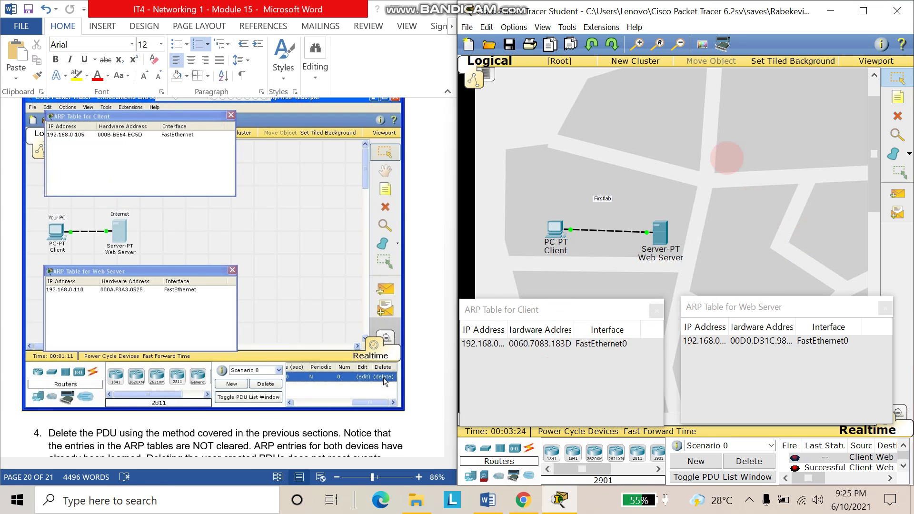
{"action": "scroll", "coordinate": [271, 321], "scroll_direction": "down", "scroll_amount": 2}
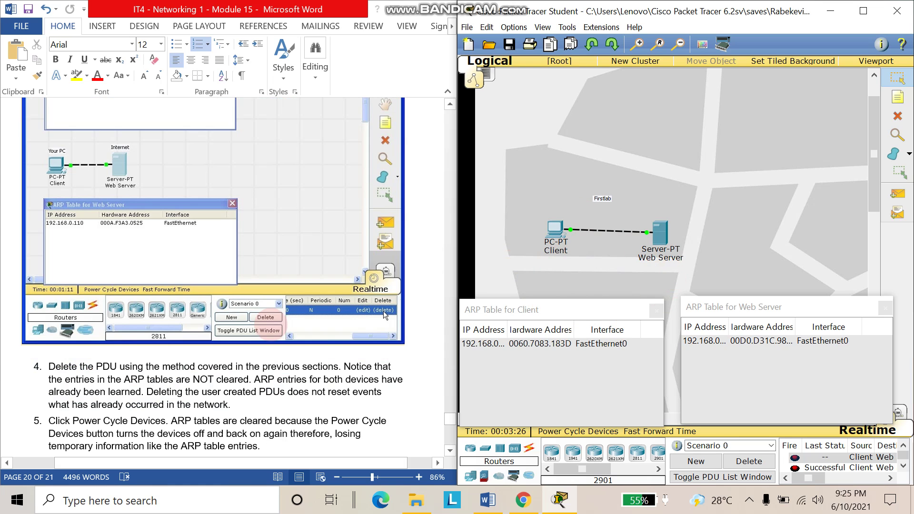
{"action": "scroll", "coordinate": [145, 334], "scroll_direction": "down", "scroll_amount": 2}
{"action": "scroll", "coordinate": [136, 336], "scroll_direction": "down", "scroll_amount": 2}
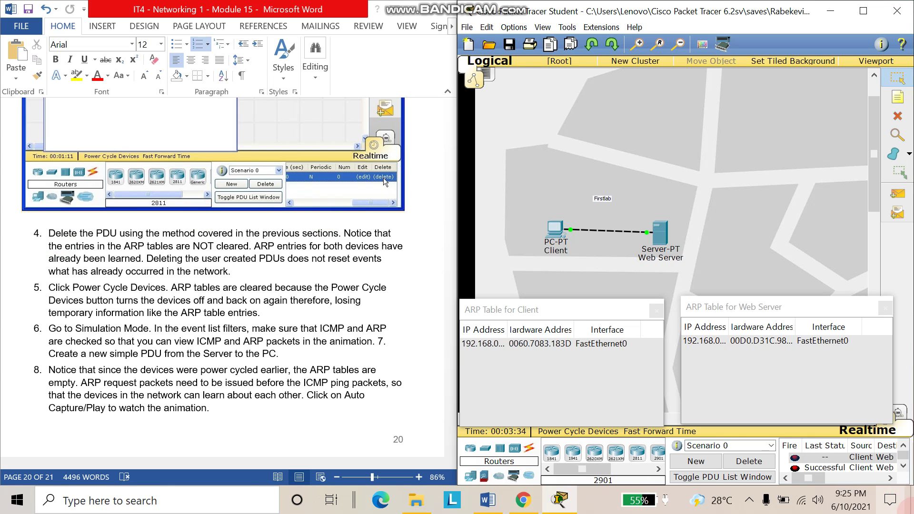
Step: Delete the Client-to-Web Server PDU from the PDU list
{"action": "left_click", "coordinate": [861, 458]}
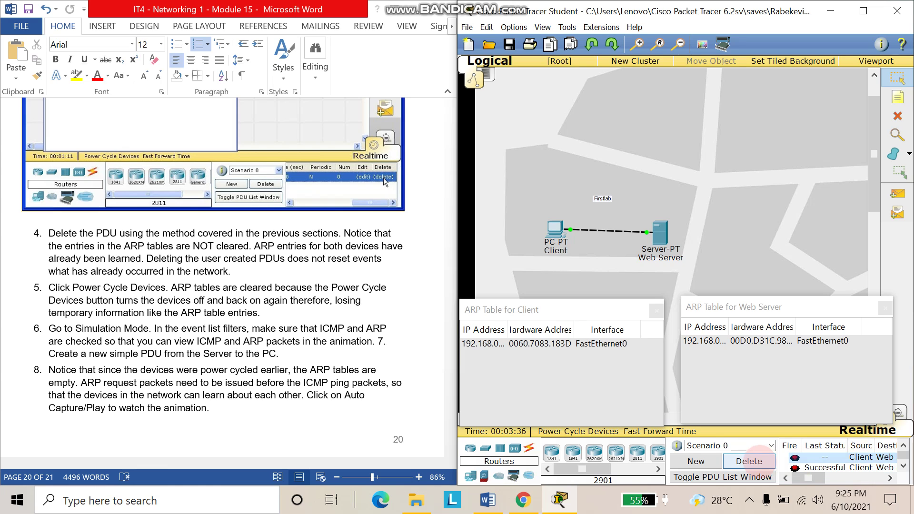
{"action": "left_click", "coordinate": [750, 461]}
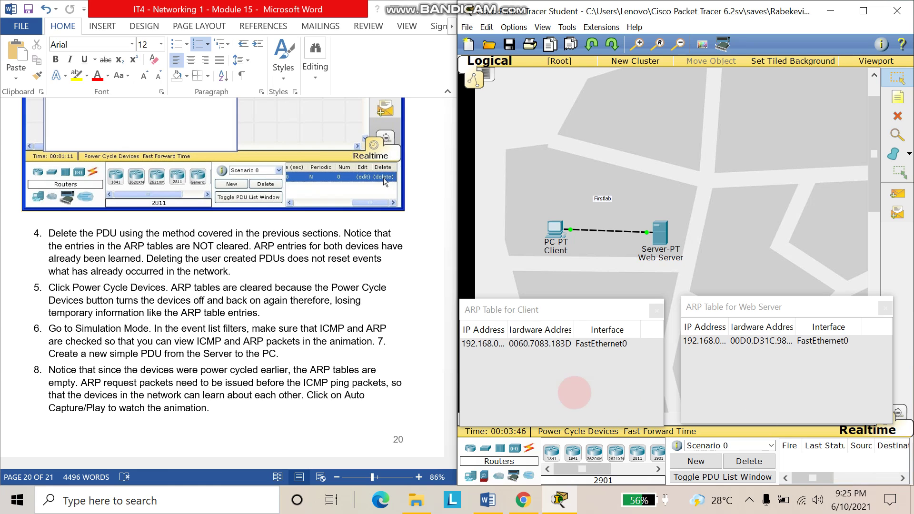
{"action": "left_click", "coordinate": [490, 344]}
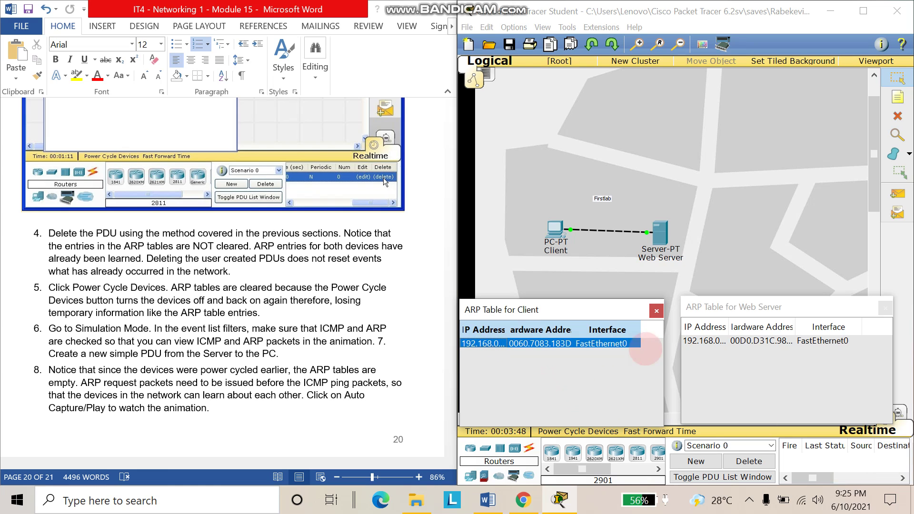
{"action": "left_click", "coordinate": [707, 342]}
{"action": "left_click_drag", "start_coordinate": [750, 306], "coordinate": [741, 309]}
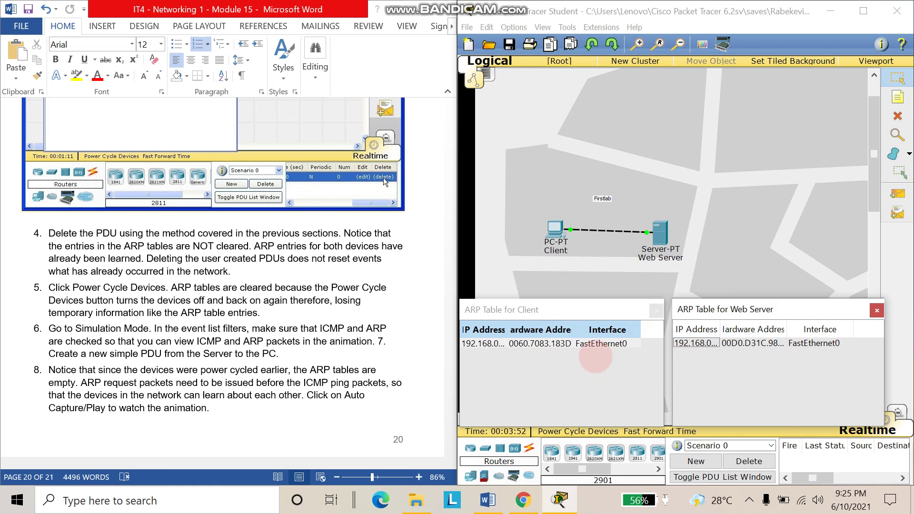
Step: Review the Client and Web Server ARP tables, which still hold their entries
{"action": "left_click", "coordinate": [568, 344]}
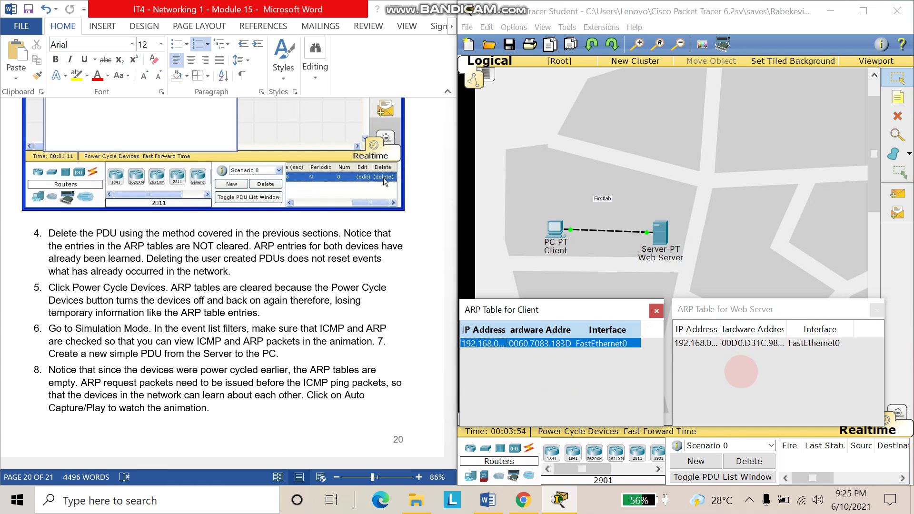
{"action": "left_click", "coordinate": [741, 372]}
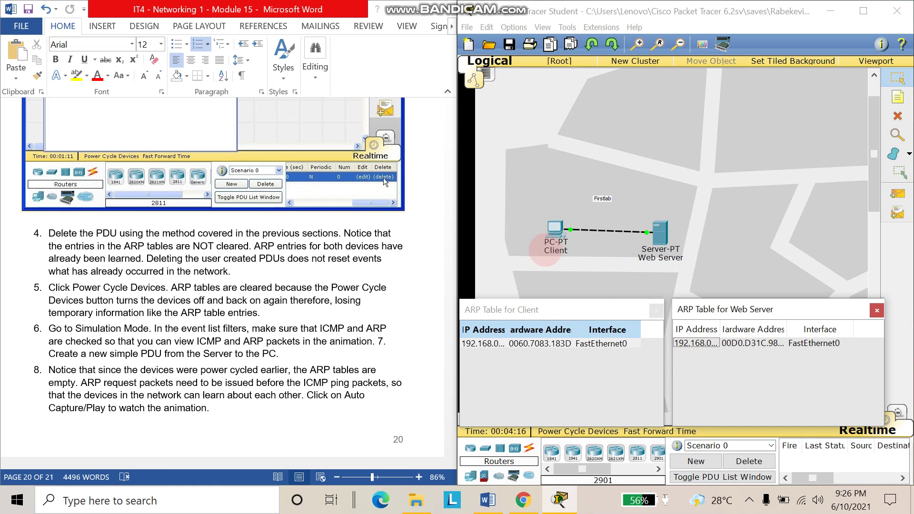
{"action": "left_click", "coordinate": [898, 194]}
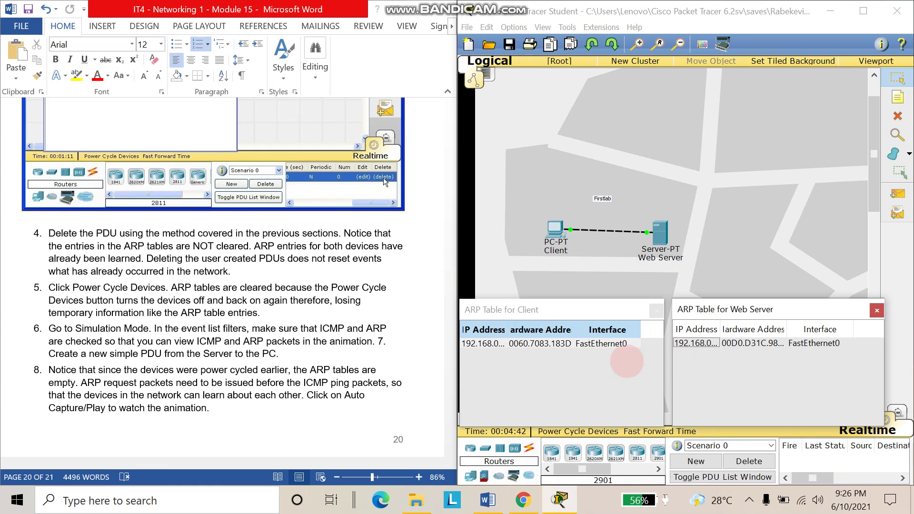
{"action": "left_click", "coordinate": [623, 347]}
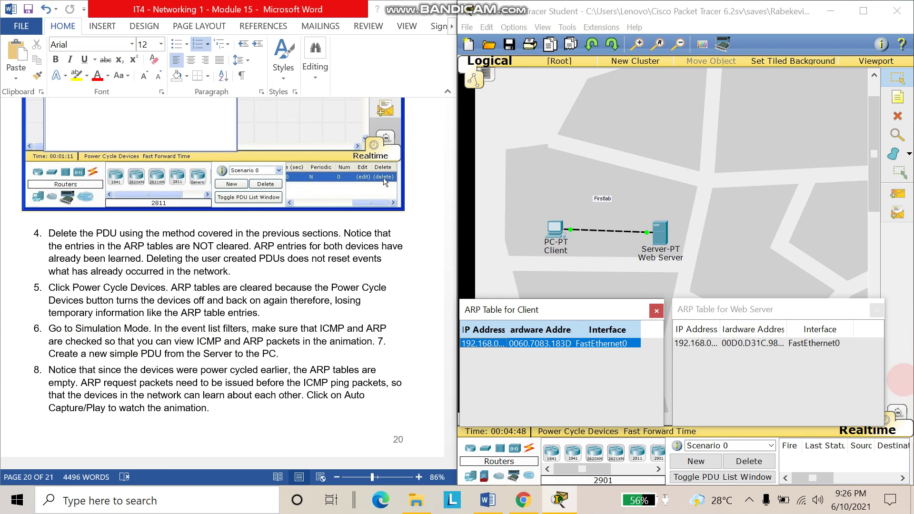
Step: Switch to Simulation mode and detach the Simulation Panel to expose the event filters
{"action": "left_click", "coordinate": [896, 414]}
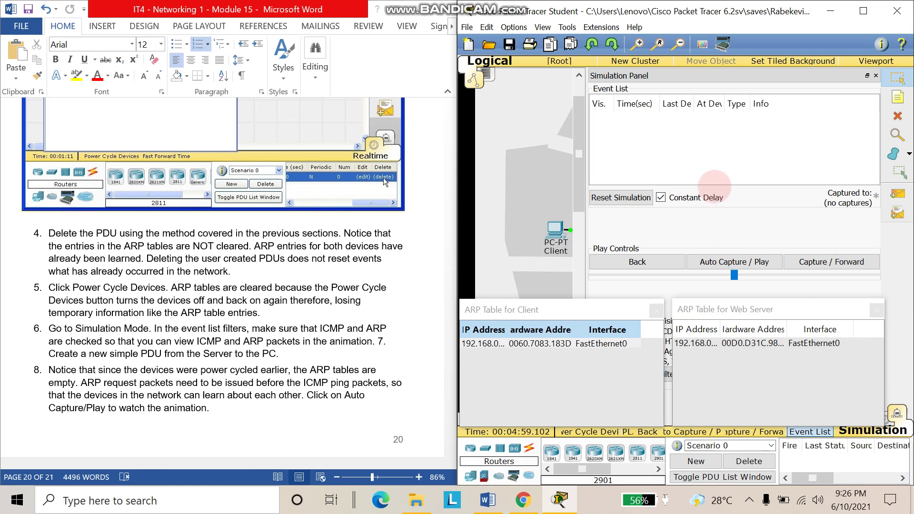
{"action": "left_click_drag", "start_coordinate": [725, 76], "coordinate": [694, 55]}
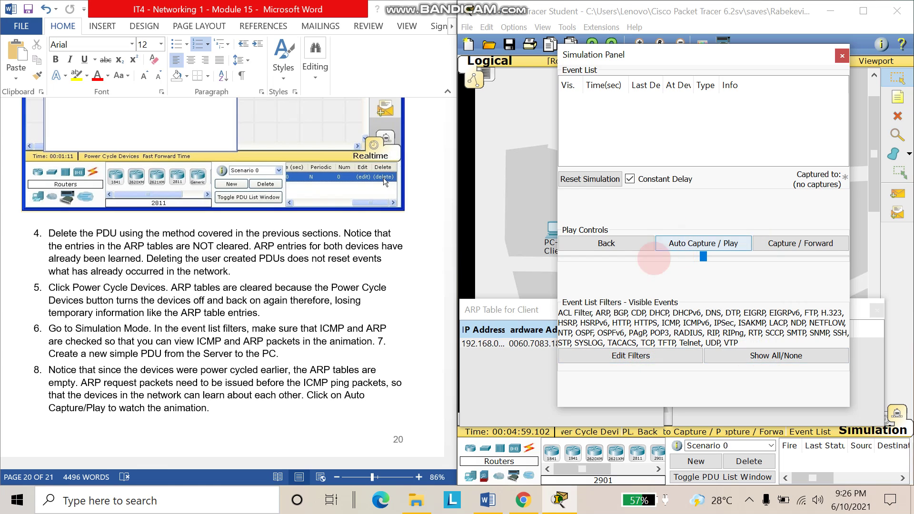
{"action": "double_click", "coordinate": [331, 328]}
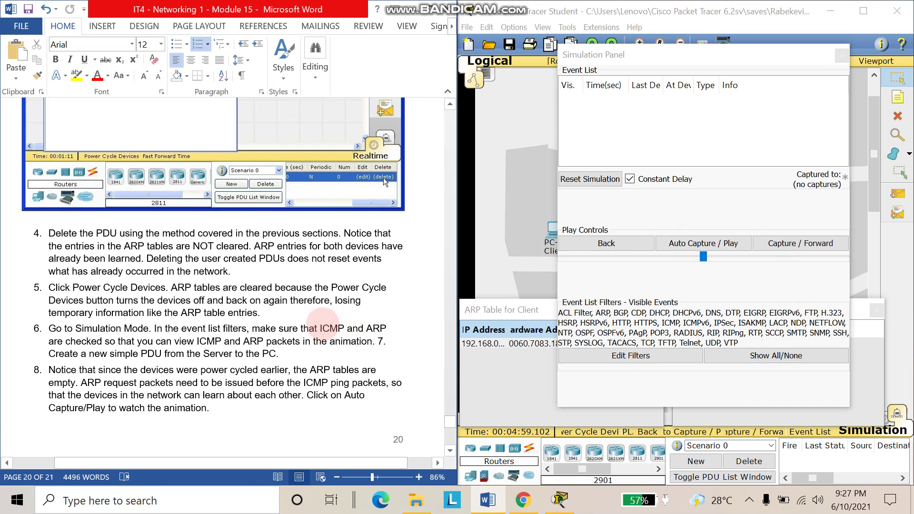
{"action": "left_click", "coordinate": [657, 360]}
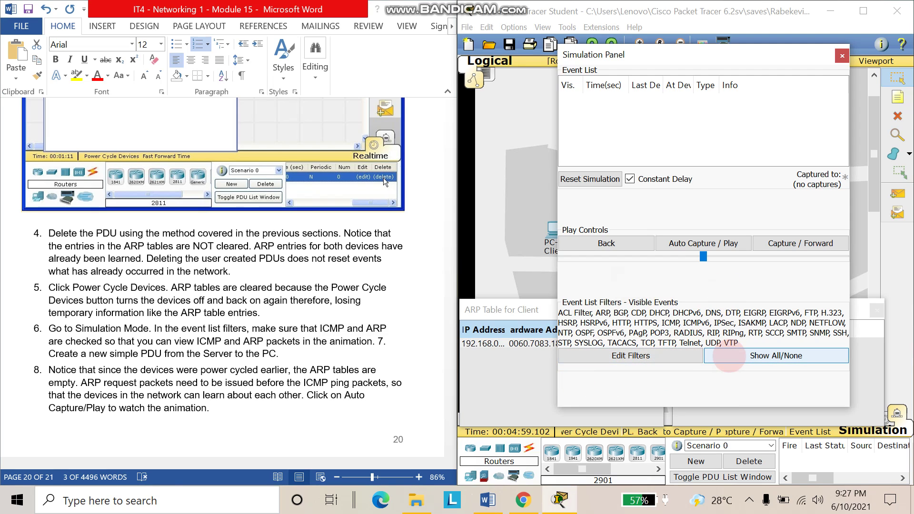
Step: Clear all event filters, then show only ARP and ICMP events
{"action": "left_click", "coordinate": [729, 357]}
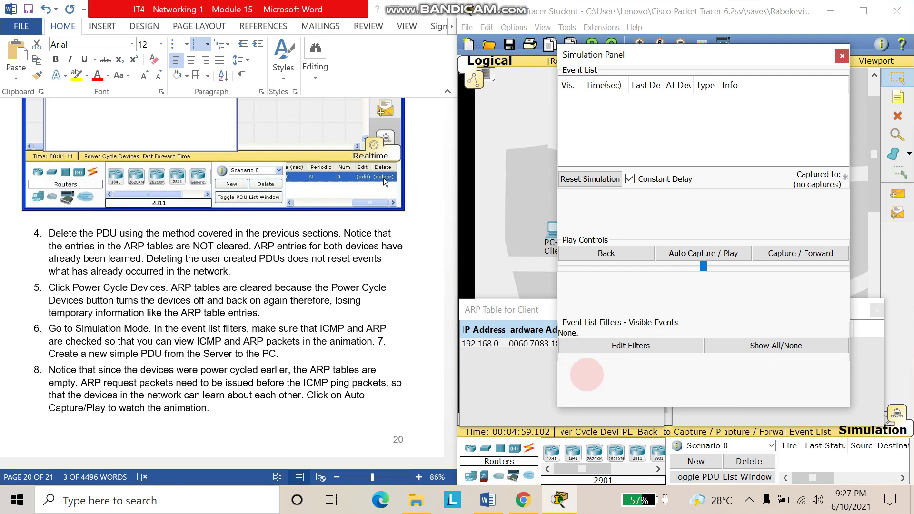
{"action": "left_click", "coordinate": [765, 345]}
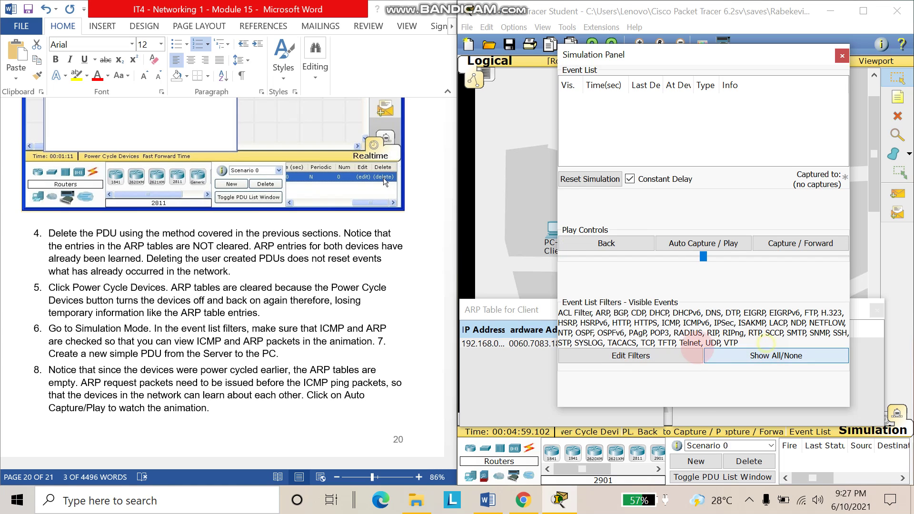
{"action": "left_click", "coordinate": [664, 355]}
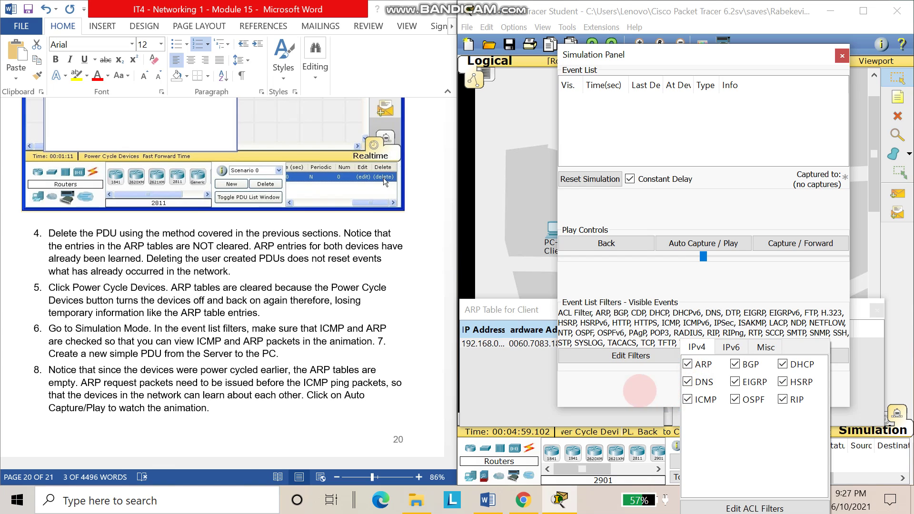
{"action": "left_click", "coordinate": [632, 388]}
{"action": "left_click", "coordinate": [777, 356]}
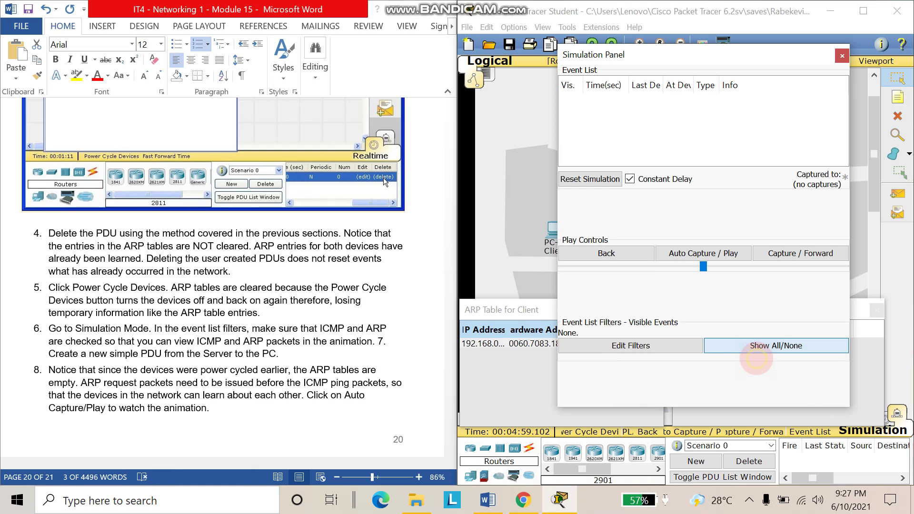
{"action": "left_click", "coordinate": [630, 346]}
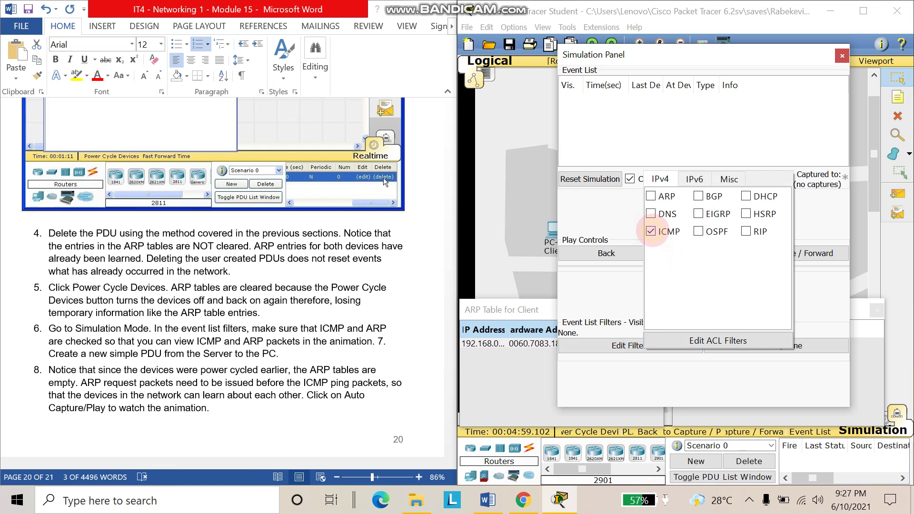
{"action": "left_click", "coordinate": [651, 198]}
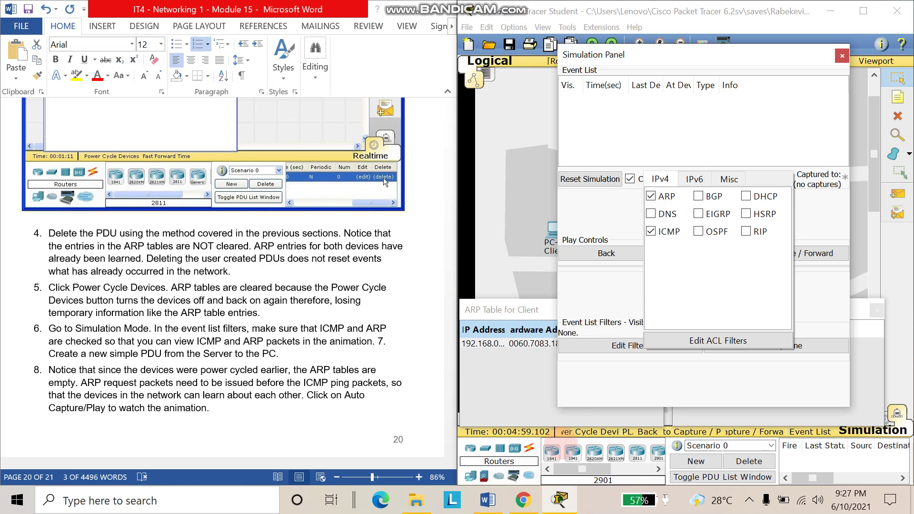
{"action": "left_click", "coordinate": [671, 379]}
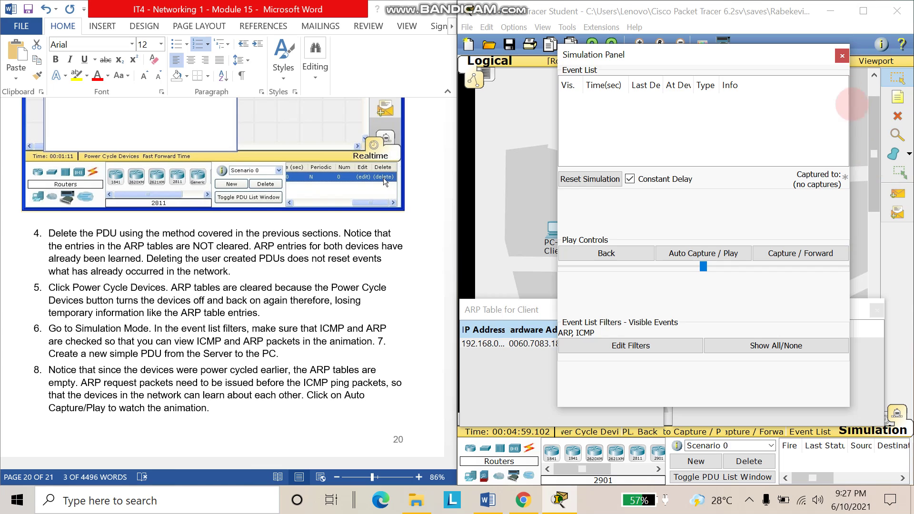
Step: Add a simple PDU from the Web Server to the Client
{"action": "left_click", "coordinate": [841, 55]}
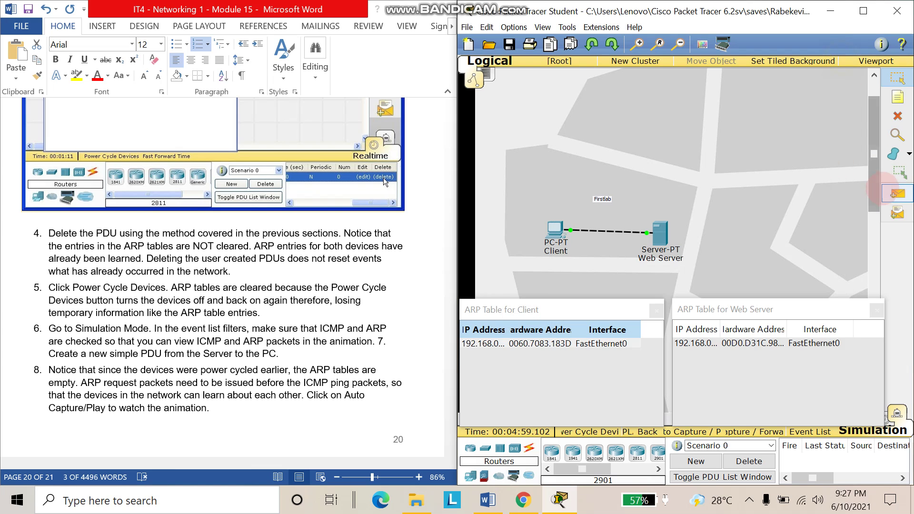
{"action": "left_click", "coordinate": [898, 193]}
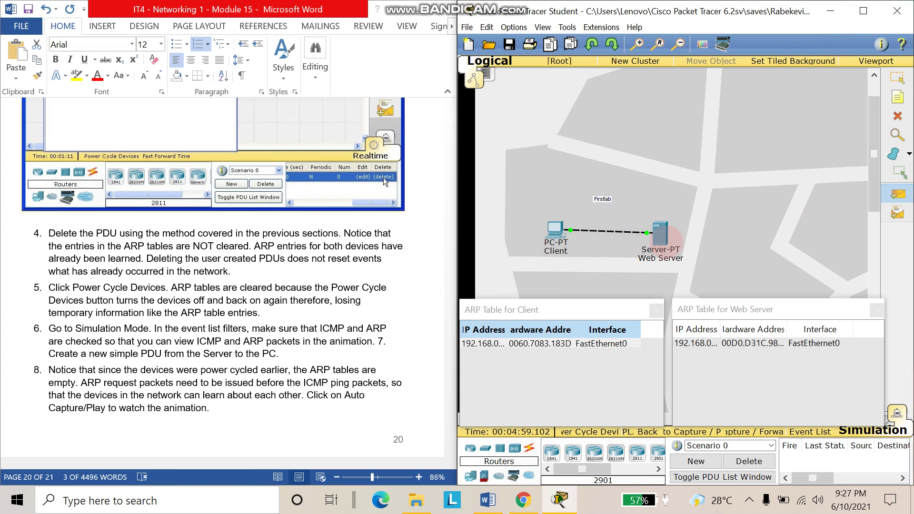
{"action": "left_click", "coordinate": [660, 233]}
{"action": "left_click", "coordinate": [555, 232]}
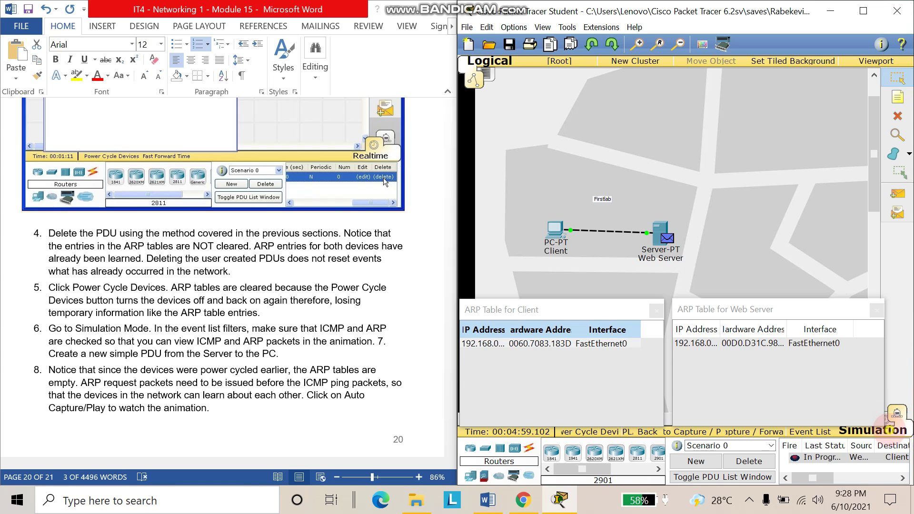
Step: Toggle to Realtime and back to Simulation so the event list shows the ICMP event
{"action": "left_click", "coordinate": [879, 417]}
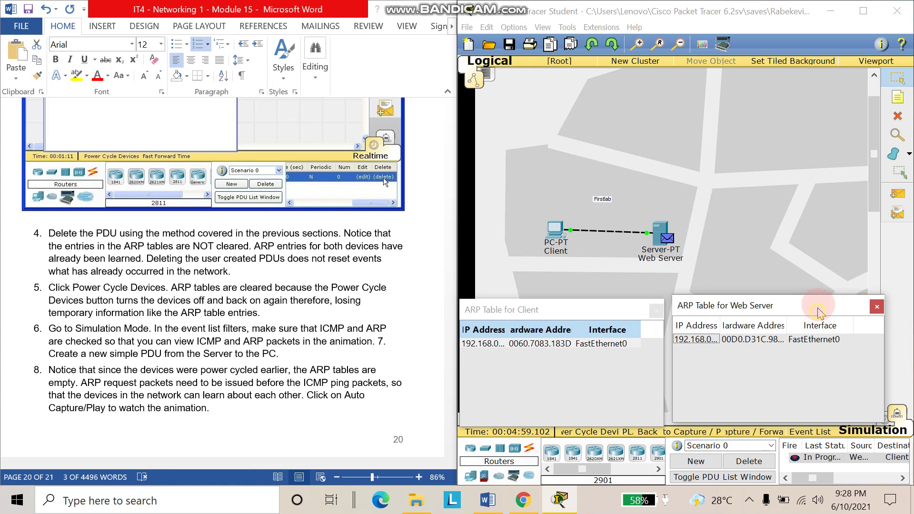
{"action": "left_click_drag", "start_coordinate": [822, 309], "coordinate": [823, 301]}
{"action": "left_click", "coordinate": [895, 414]}
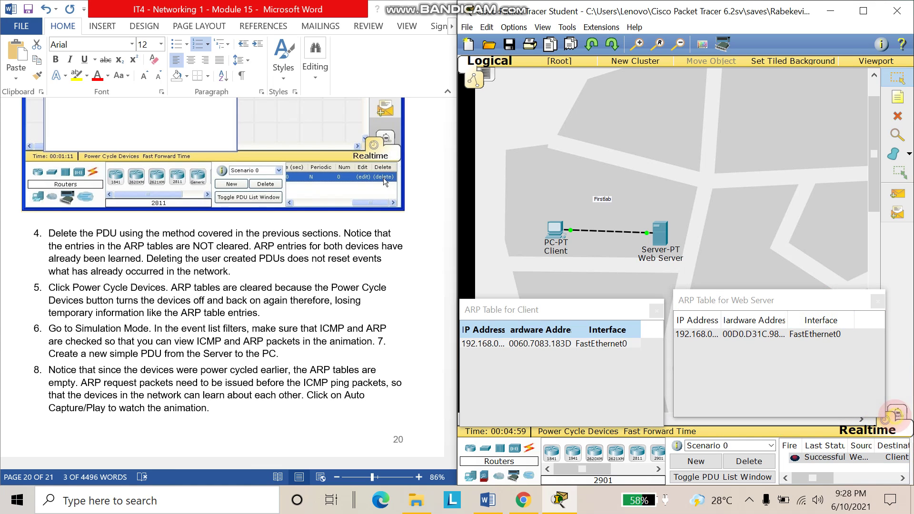
{"action": "left_click", "coordinate": [897, 413]}
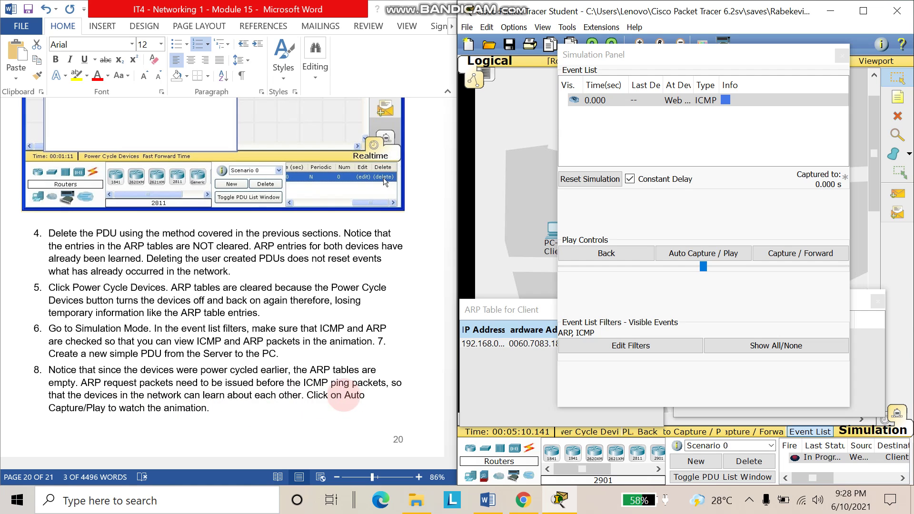
{"action": "scroll", "coordinate": [108, 418], "scroll_direction": "down", "scroll_amount": 3}
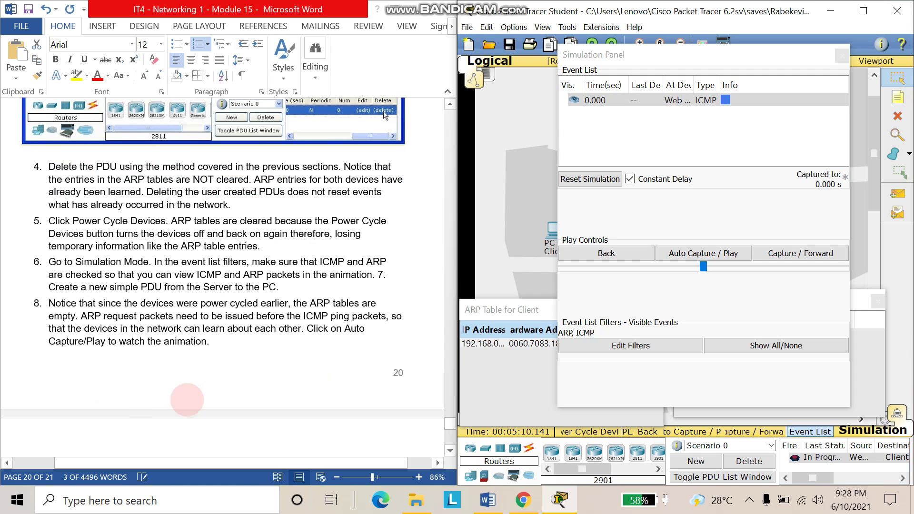
{"action": "mouse_move", "coordinate": [650, 56]}
{"action": "left_mouse_down"}
{"action": "mouse_move", "coordinate": [621, 196]}
{"action": "mouse_move", "coordinate": [644, 292]}
{"action": "left_mouse_up"}
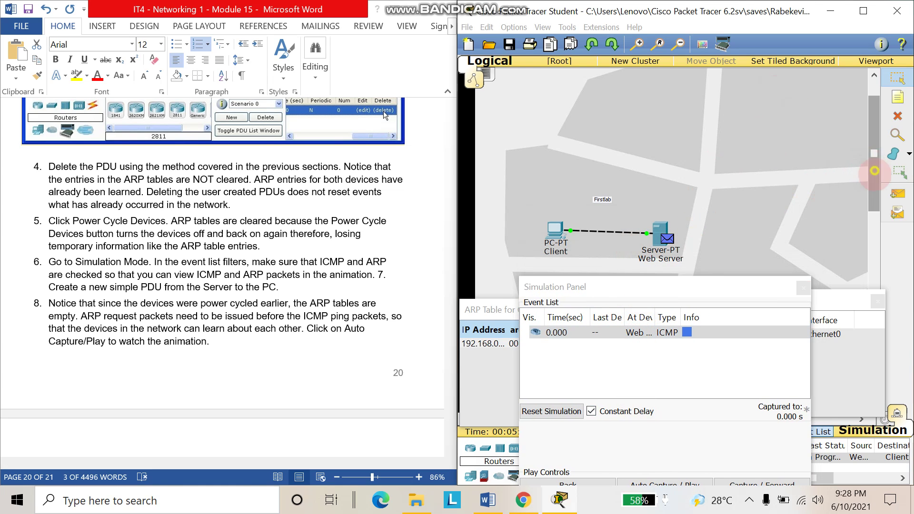
{"action": "scroll", "coordinate": [863, 166], "scroll_direction": "down", "scroll_amount": 3}
Step: Raise the Simulation Panel and Auto Capture / Play the Web Server-to-Client ping
{"action": "left_click_drag", "start_coordinate": [689, 286], "coordinate": [714, 218]}
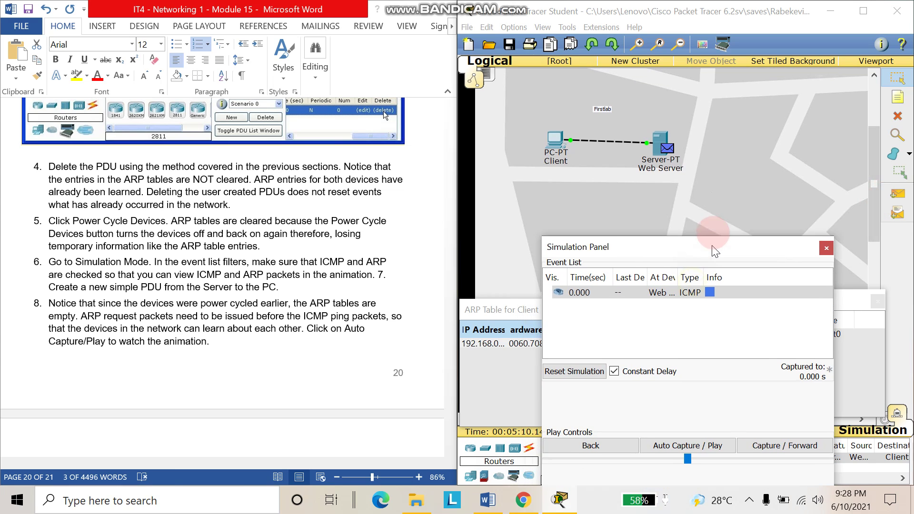
{"action": "left_click", "coordinate": [689, 419]}
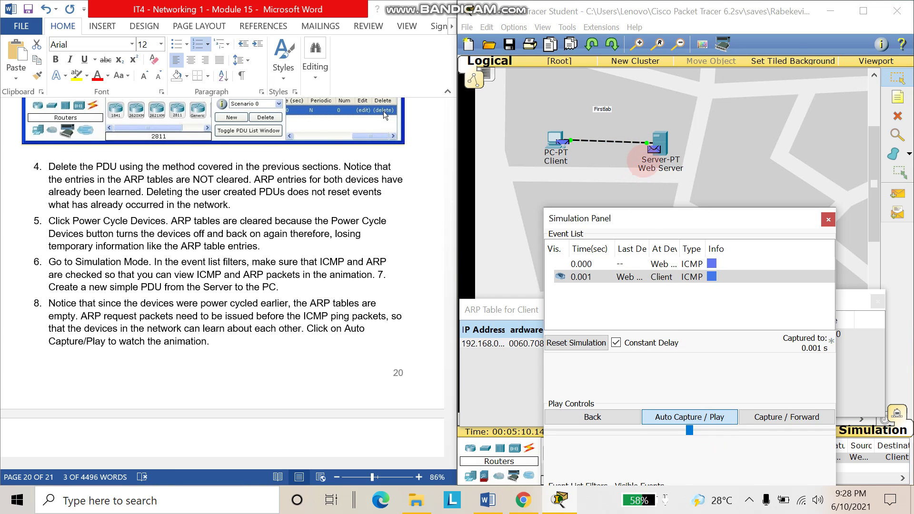
{"action": "scroll", "coordinate": [272, 390], "scroll_direction": "down", "scroll_amount": 3}
{"action": "scroll", "coordinate": [271, 372], "scroll_direction": "down", "scroll_amount": 2}
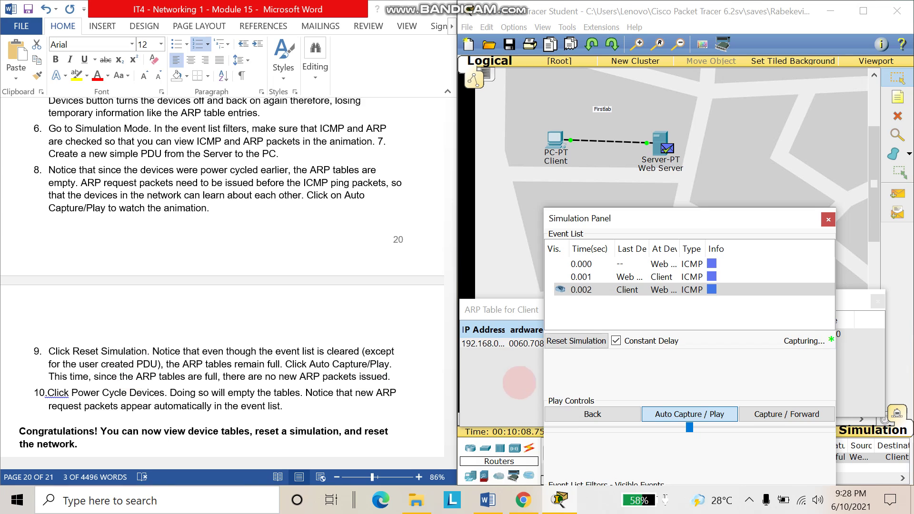
Step: Reset the simulation back to the single initial ICMP event
{"action": "left_click", "coordinate": [577, 343]}
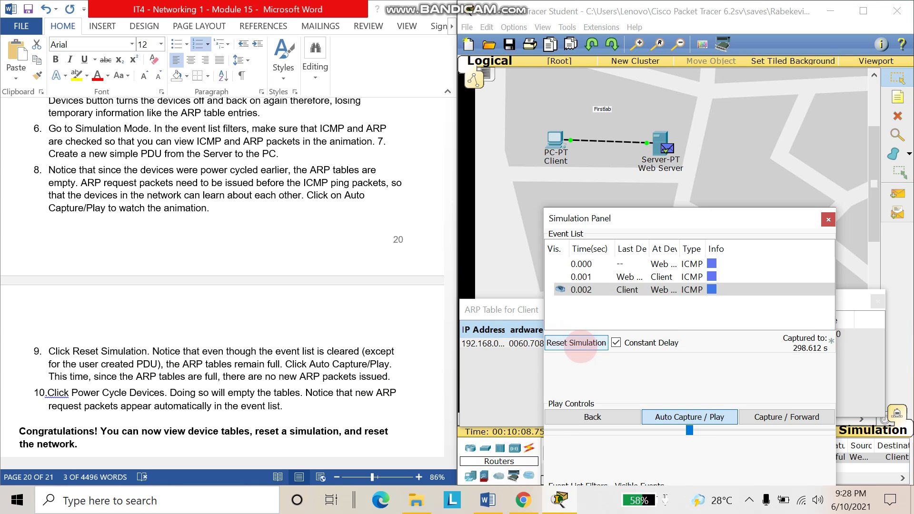
{"action": "left_click", "coordinate": [581, 343]}
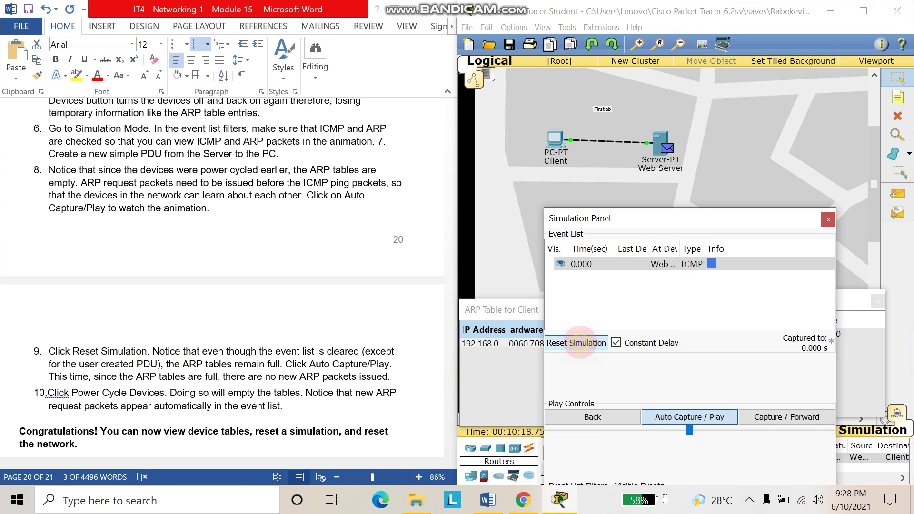
{"action": "left_click", "coordinate": [710, 278]}
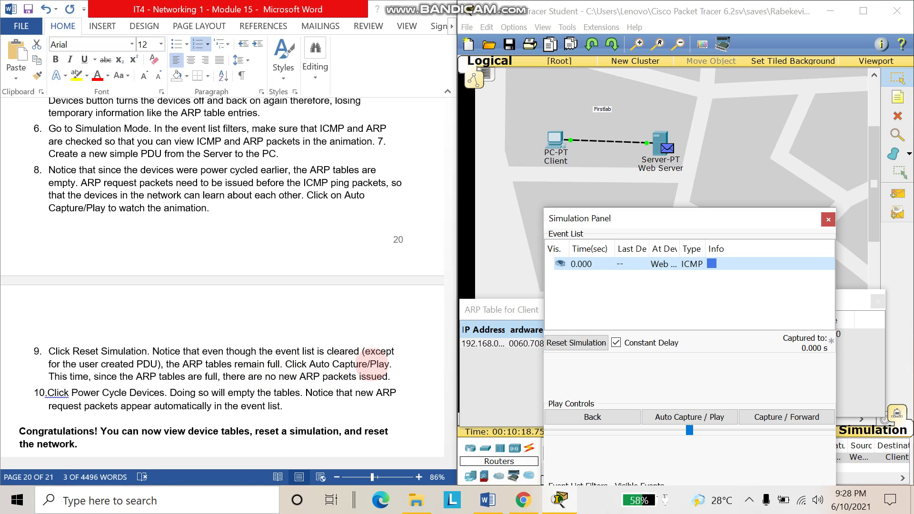
Step: Replay the ping, move the event panel to the top, and start a device power cycle
{"action": "left_click", "coordinate": [721, 417]}
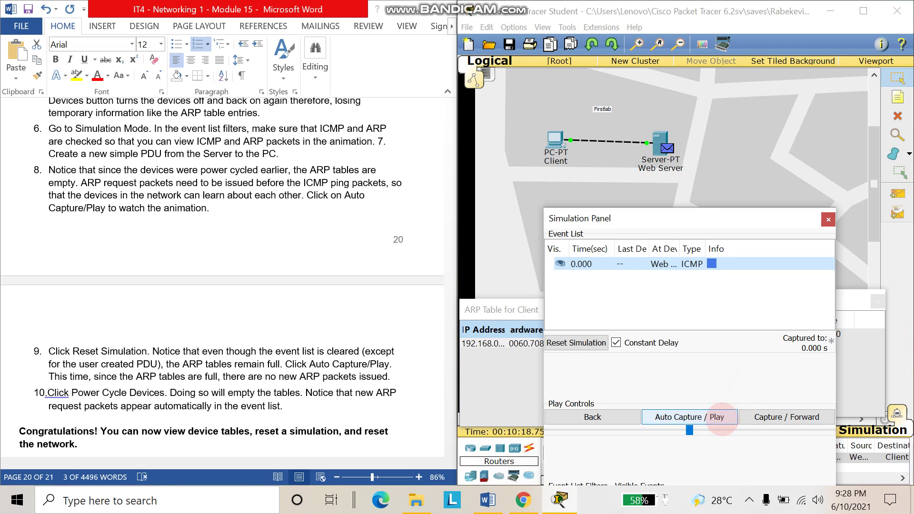
{"action": "left_click", "coordinate": [721, 417]}
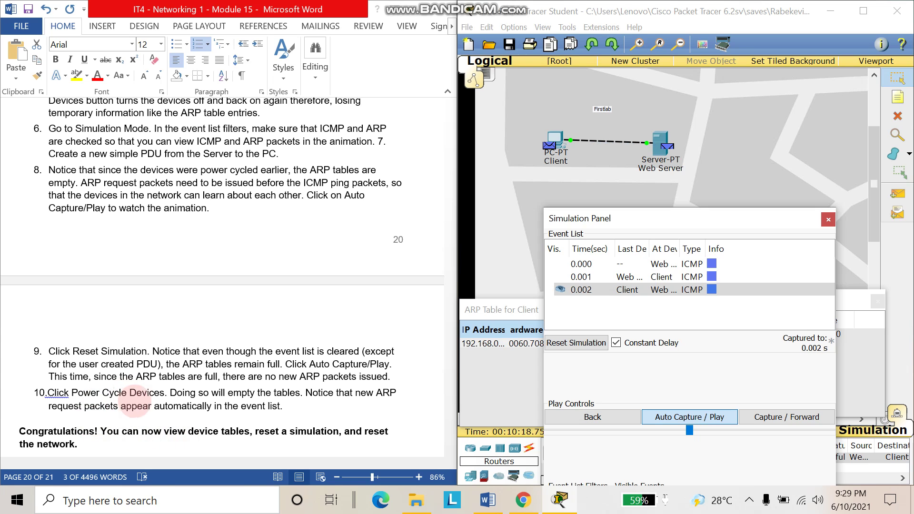
{"action": "left_click_drag", "start_coordinate": [714, 219], "coordinate": [816, 175]}
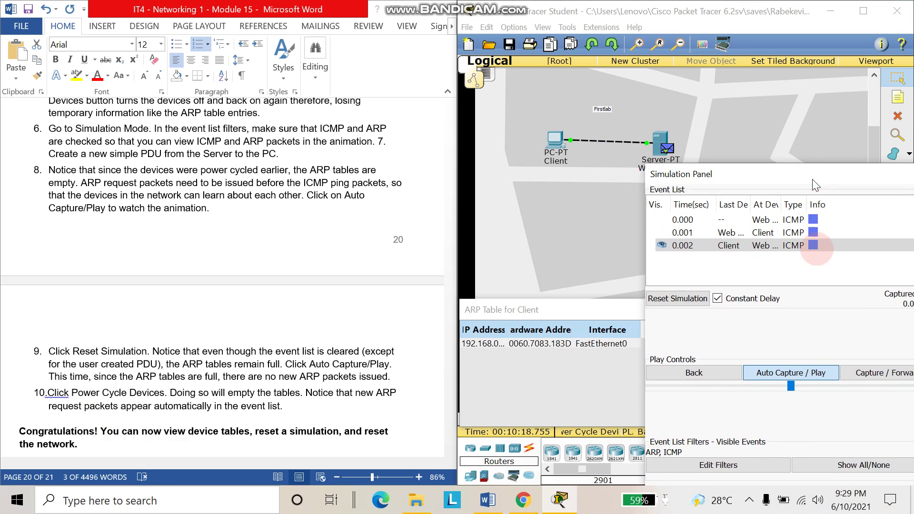
{"action": "left_click_drag", "start_coordinate": [714, 174], "coordinate": [643, 33]}
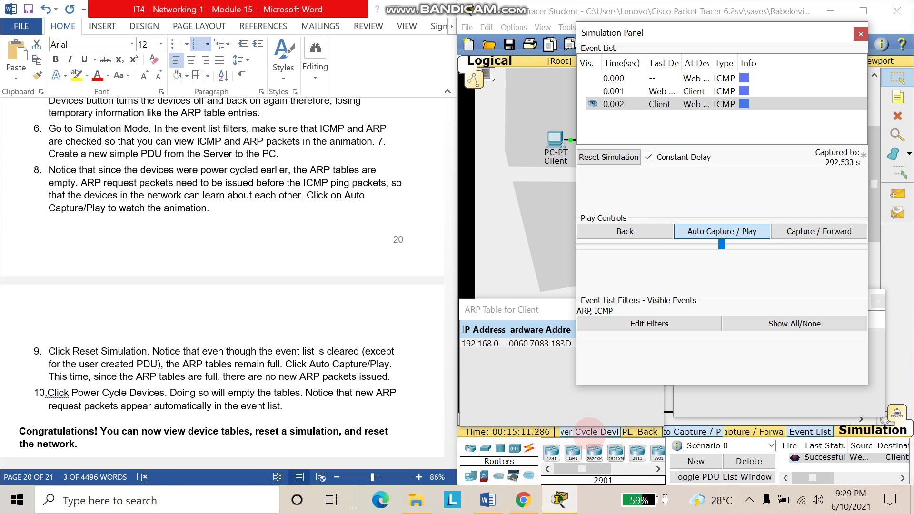
{"action": "left_click", "coordinate": [590, 431]}
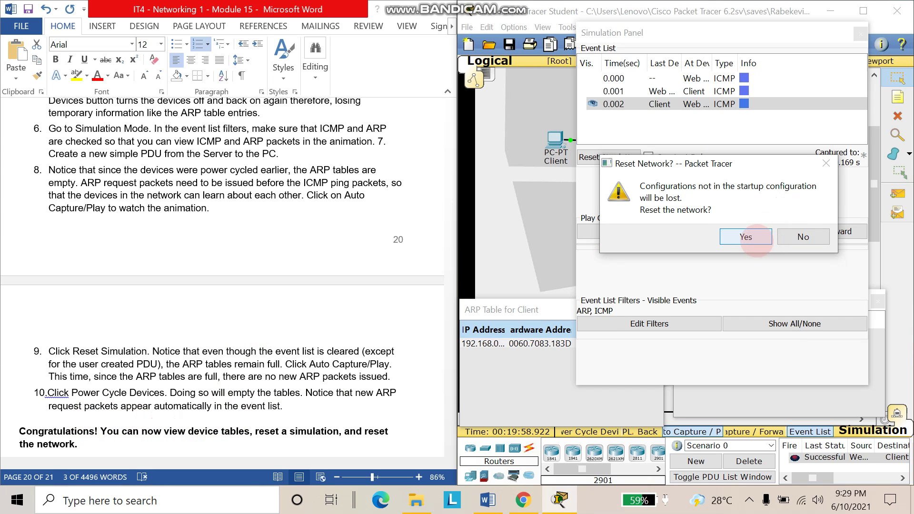
Step: Confirm the network reset, reposition the event panel, and power-cycle the devices again
{"action": "left_click", "coordinate": [746, 237]}
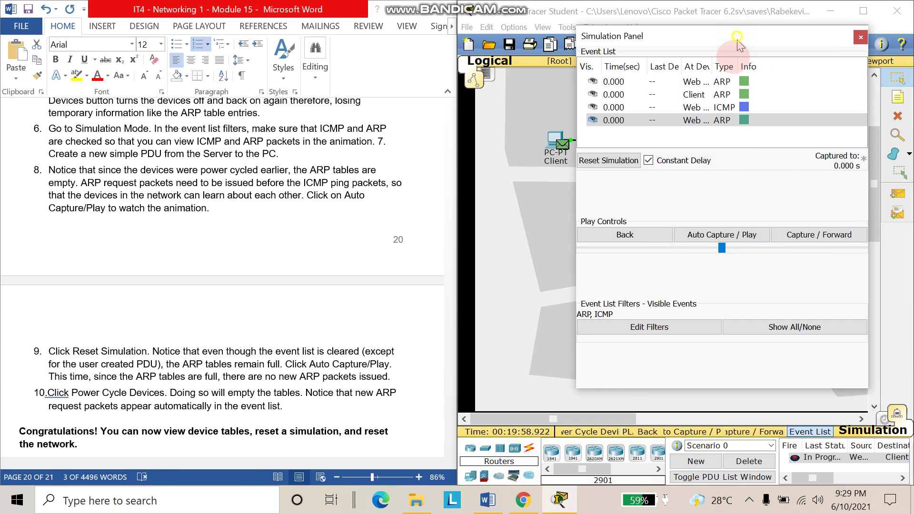
{"action": "mouse_move", "coordinate": [740, 41]}
{"action": "left_mouse_down"}
{"action": "mouse_move", "coordinate": [737, 74]}
{"action": "mouse_move", "coordinate": [679, 133]}
{"action": "left_mouse_up"}
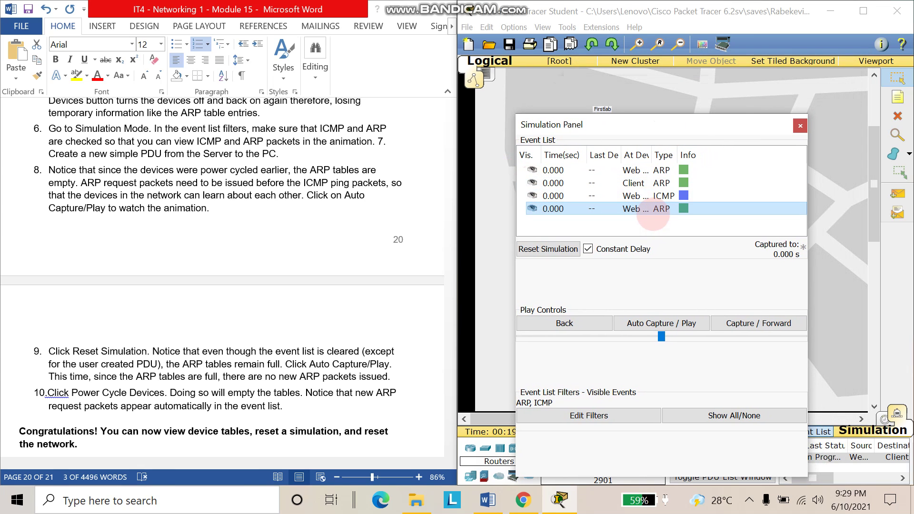
{"action": "left_click_drag", "start_coordinate": [667, 124], "coordinate": [739, 33]}
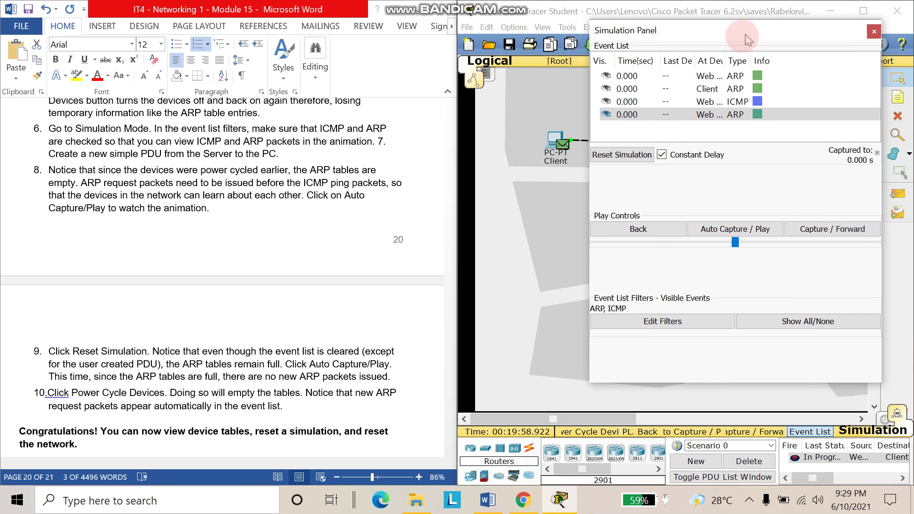
{"action": "left_click", "coordinate": [593, 432]}
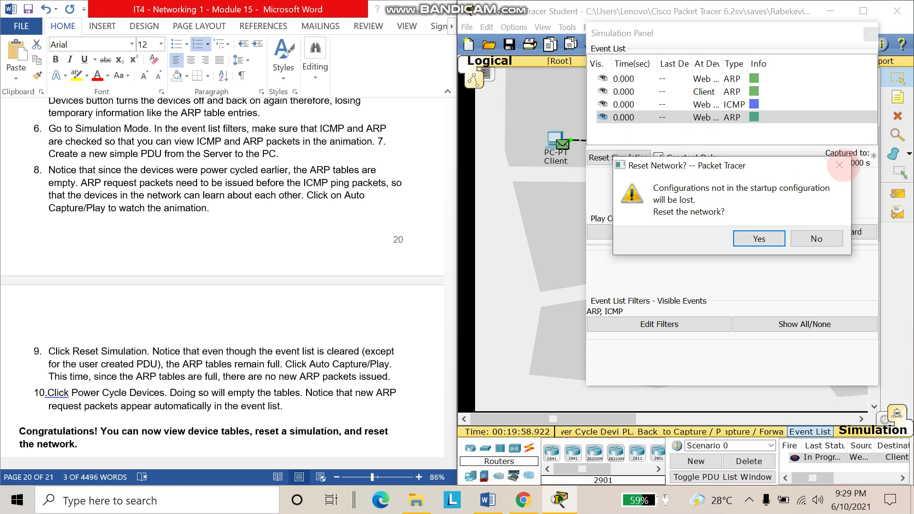
{"action": "left_click", "coordinate": [816, 239]}
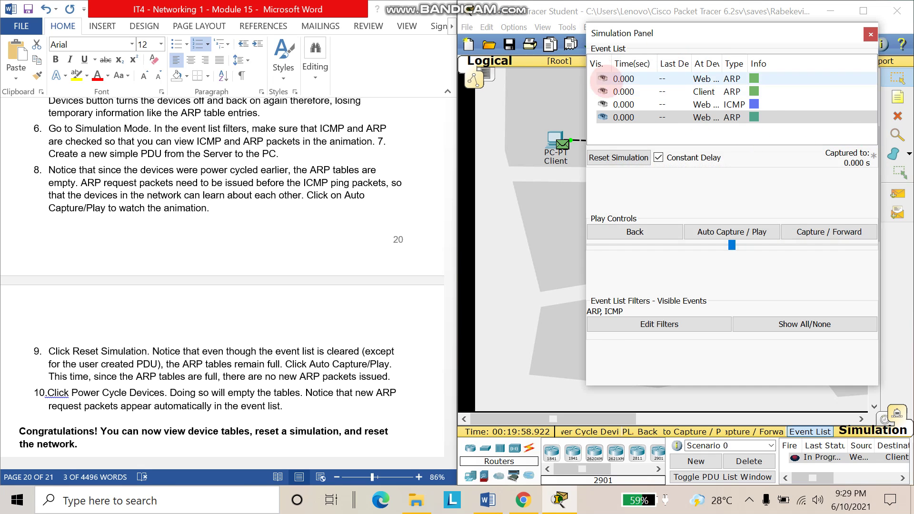